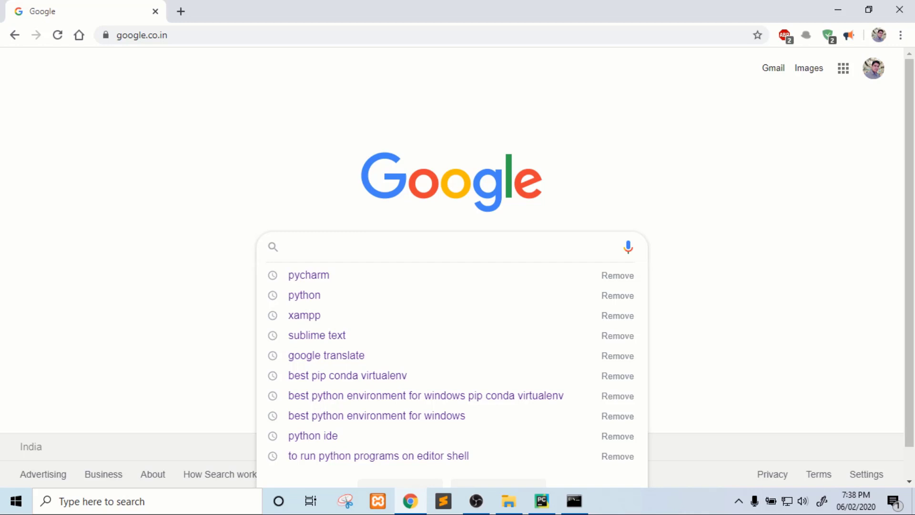
Search Google for python to reach the python.org site.
type("p")
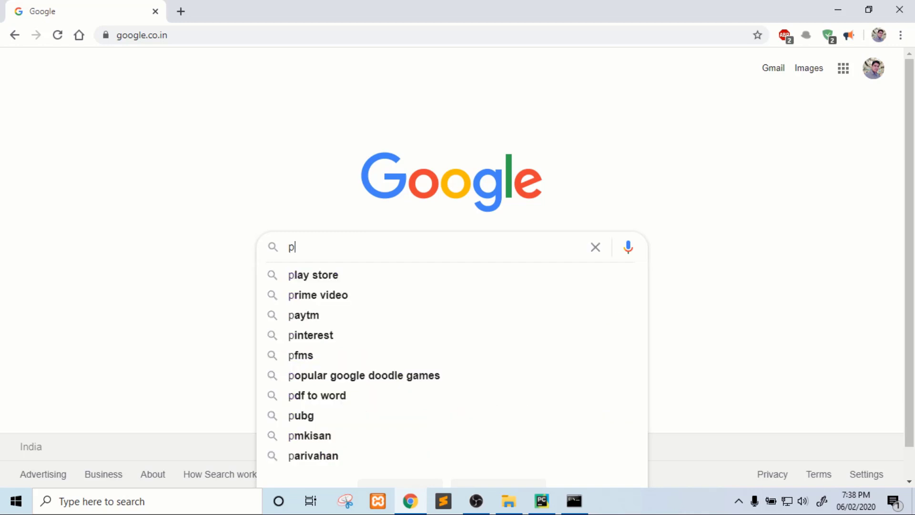
type("ytho")
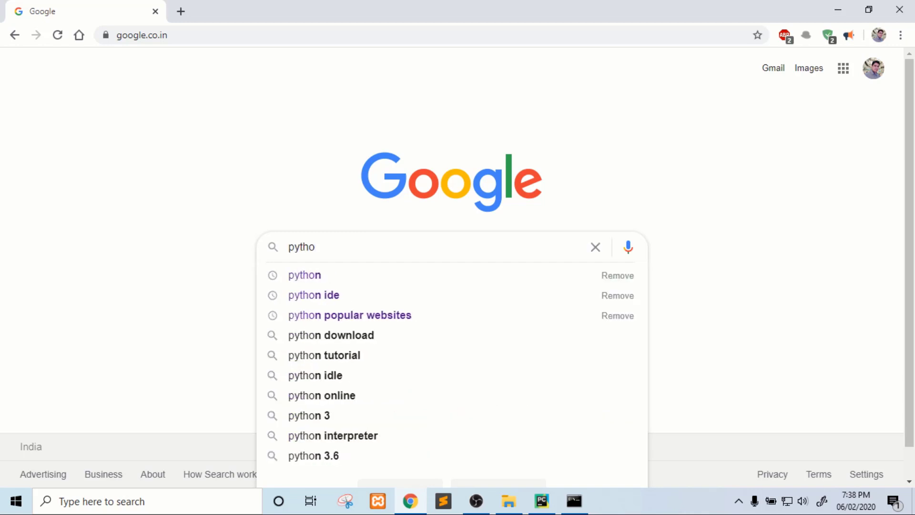
type("n")
key("Return")
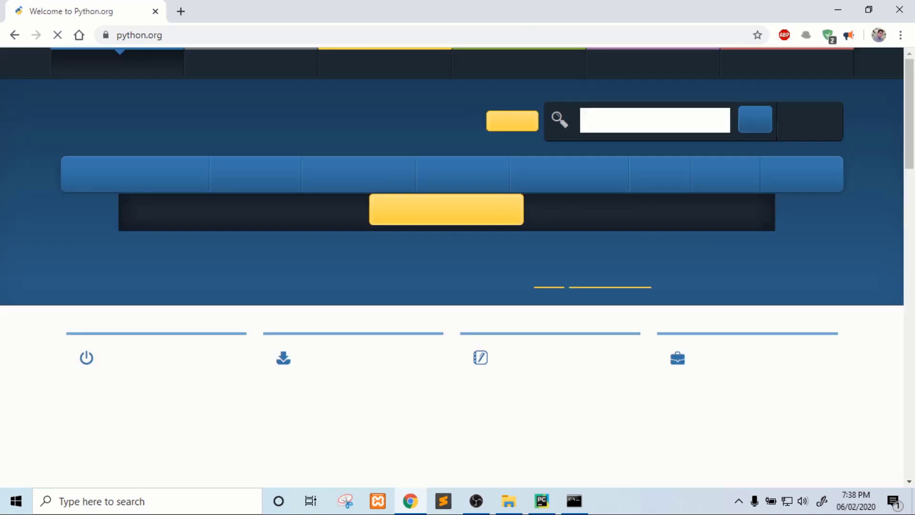
Try to download the Python 3.8.3 installer for Windows from the Downloads menu, cancelling the save.
mouse_move(266, 175)
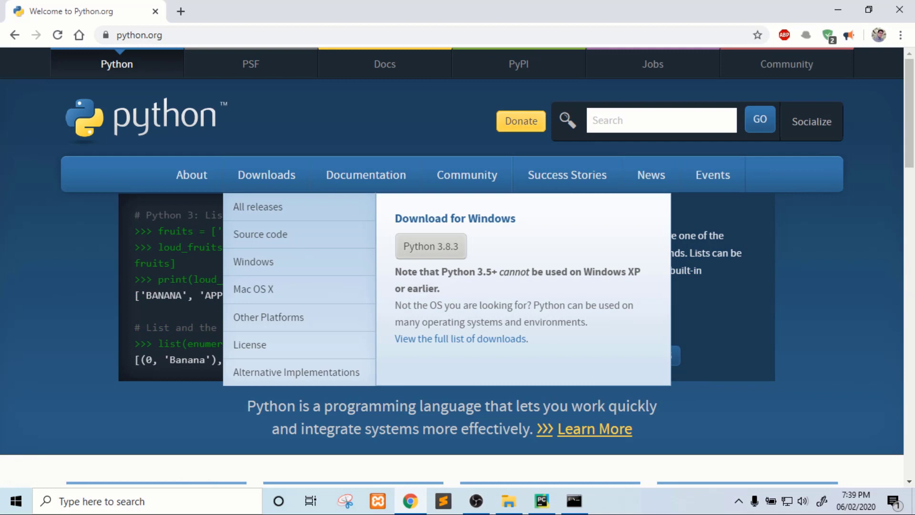
left_click(431, 247)
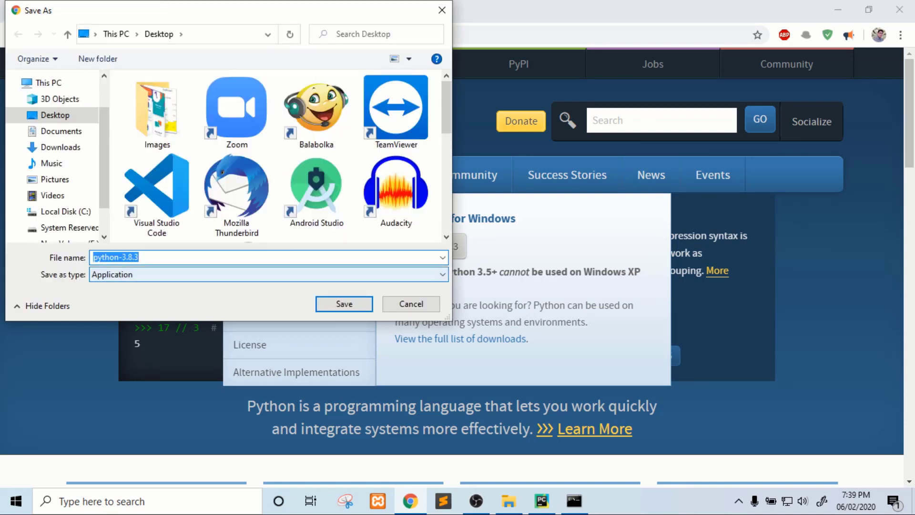
left_click(411, 304)
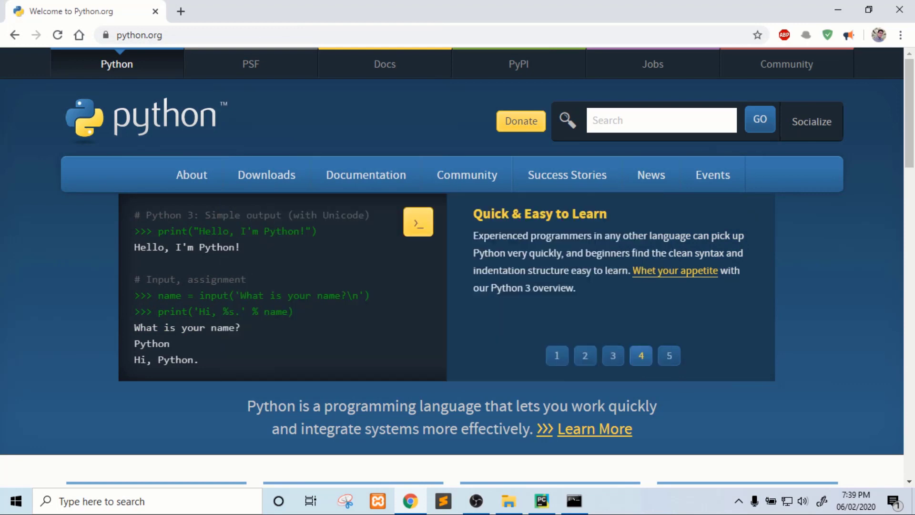
Open the command prompt, check the installed version with python --version, and minimize the window.
left_click(574, 500)
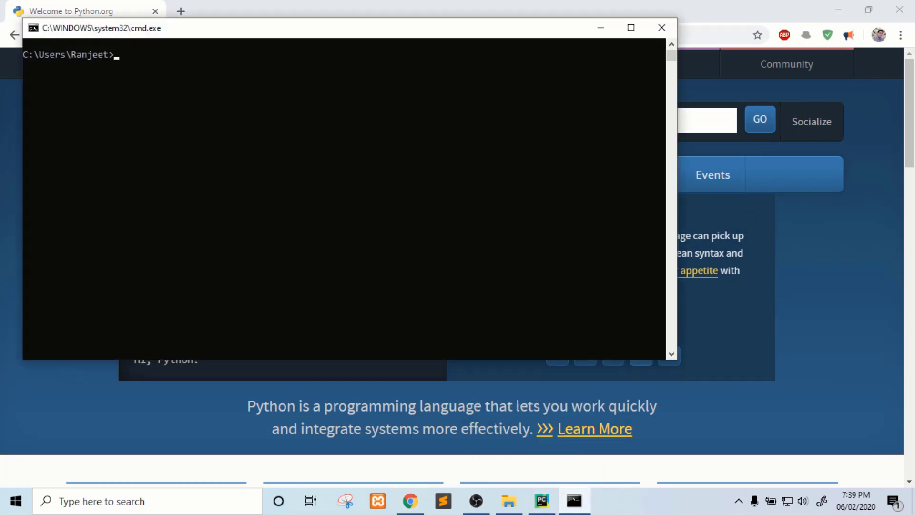
type("python --version")
key("Return")
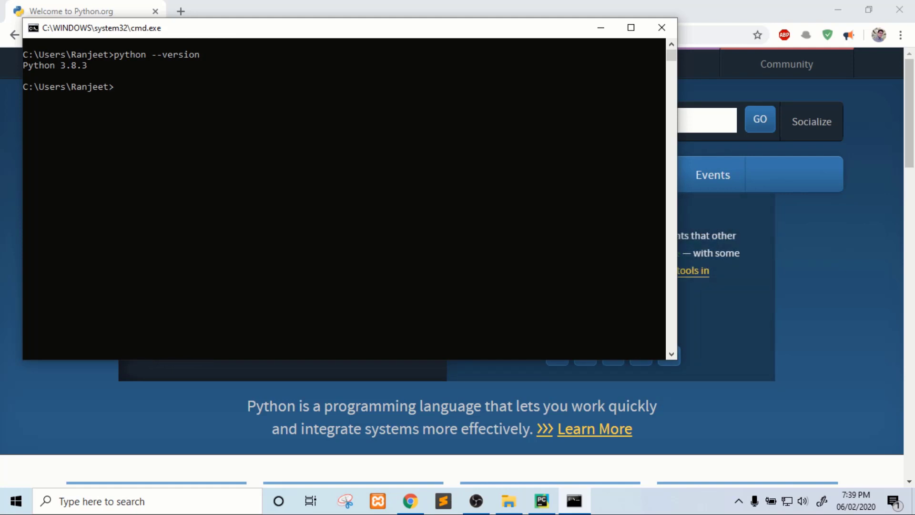
left_click(601, 27)
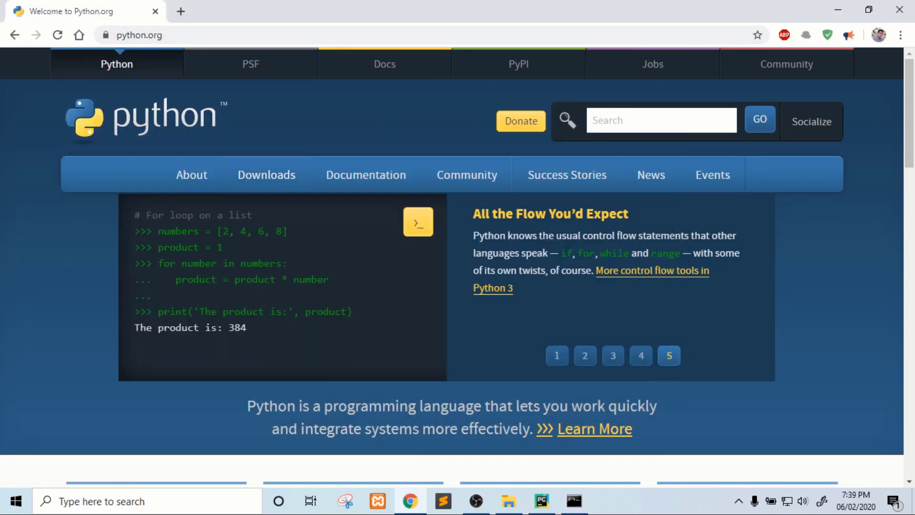
Return to the Google home page and search for pycharm.
left_click(79, 35)
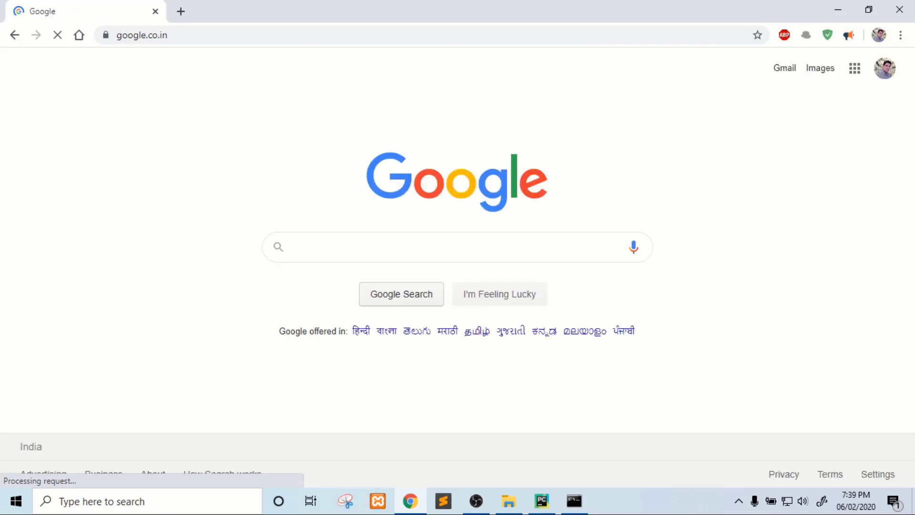
type("pychar")
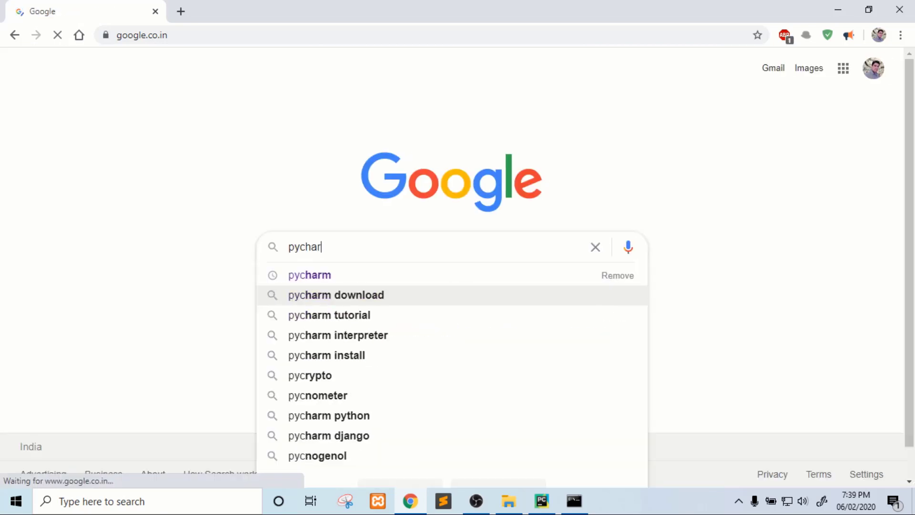
type("m")
key("Return")
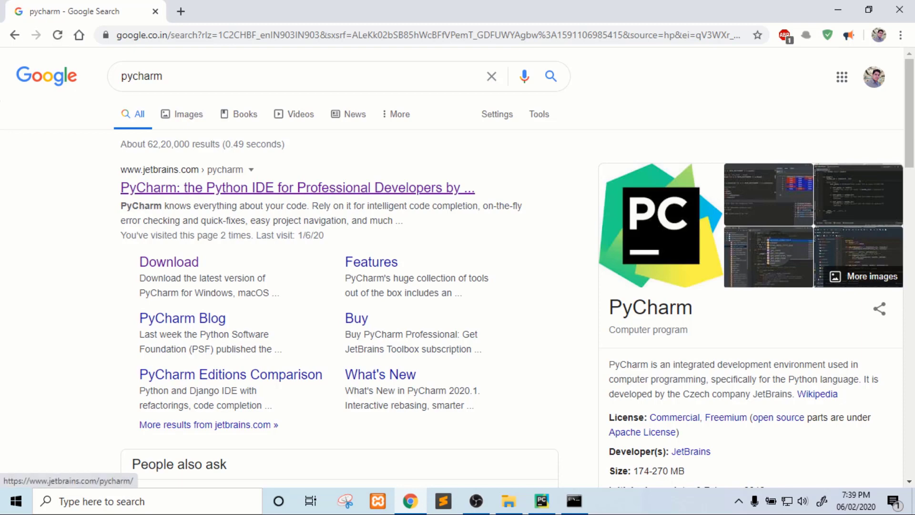
Open the JetBrains PyCharm page and download the free Community edition for Windows.
left_click(297, 188)
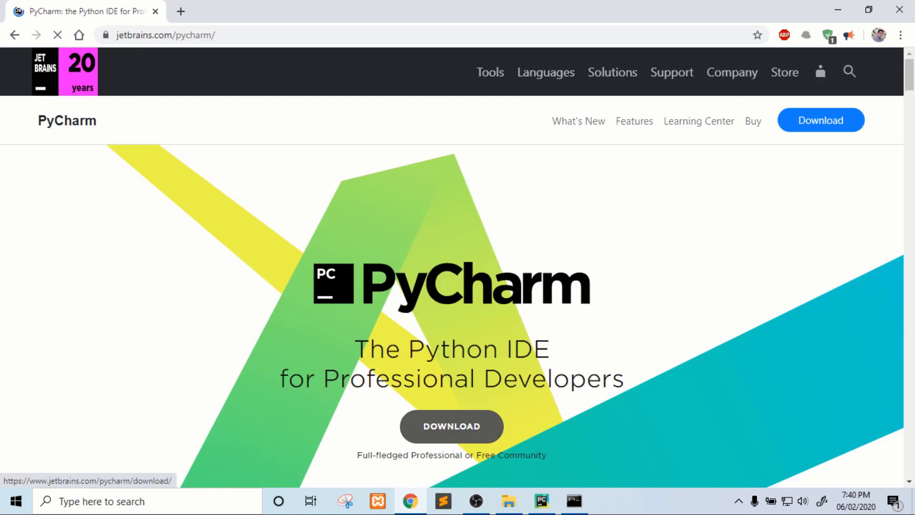
left_click(452, 426)
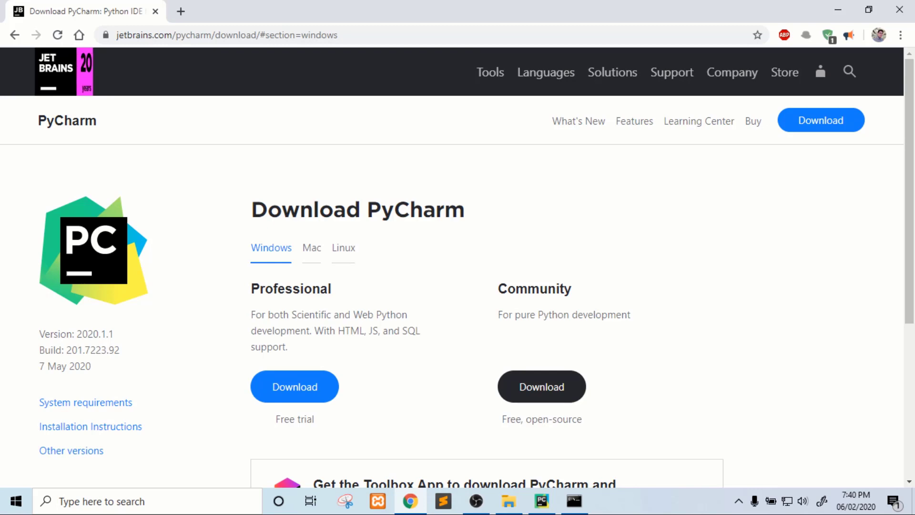
left_click(541, 386)
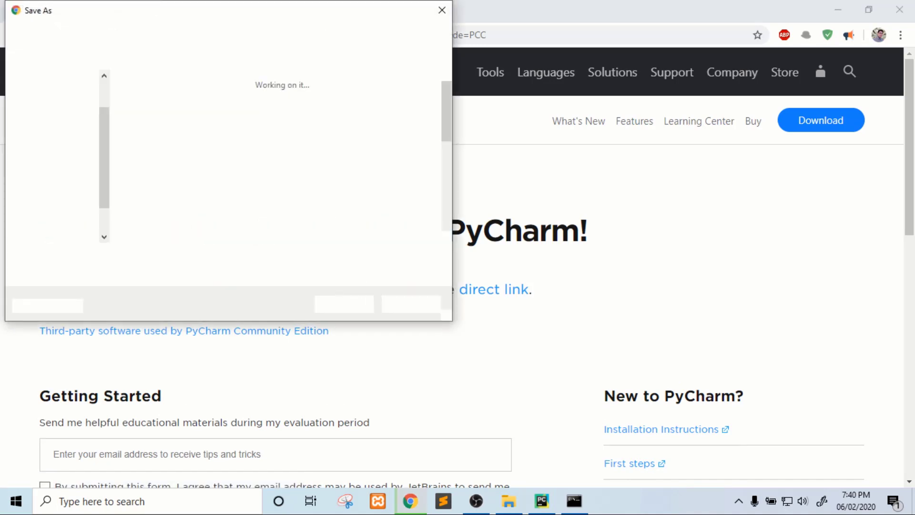
key("Return")
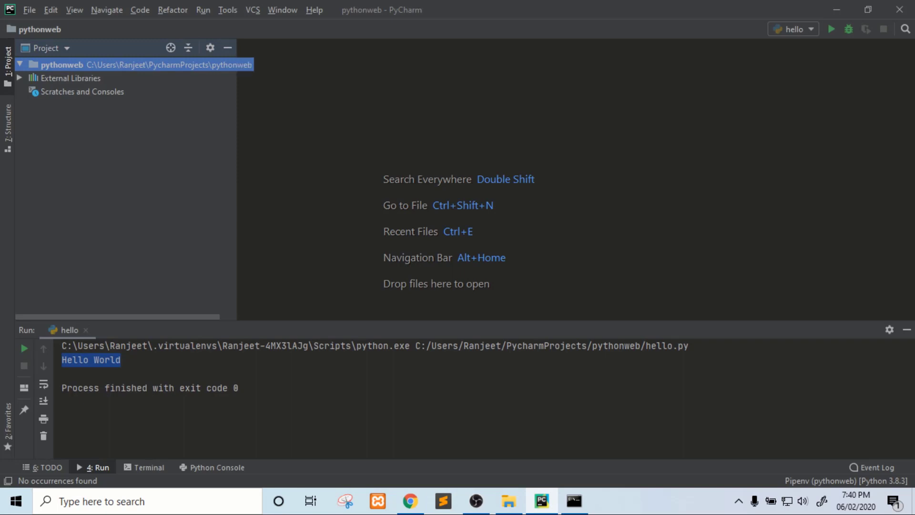
Create a new Python file named hello in the pythonweb project.
right_click(104, 65)
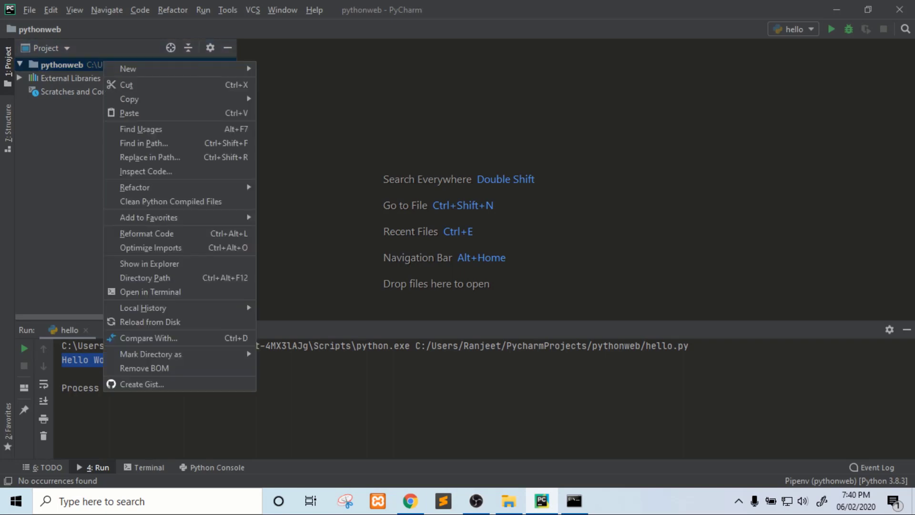
mouse_move(143, 69)
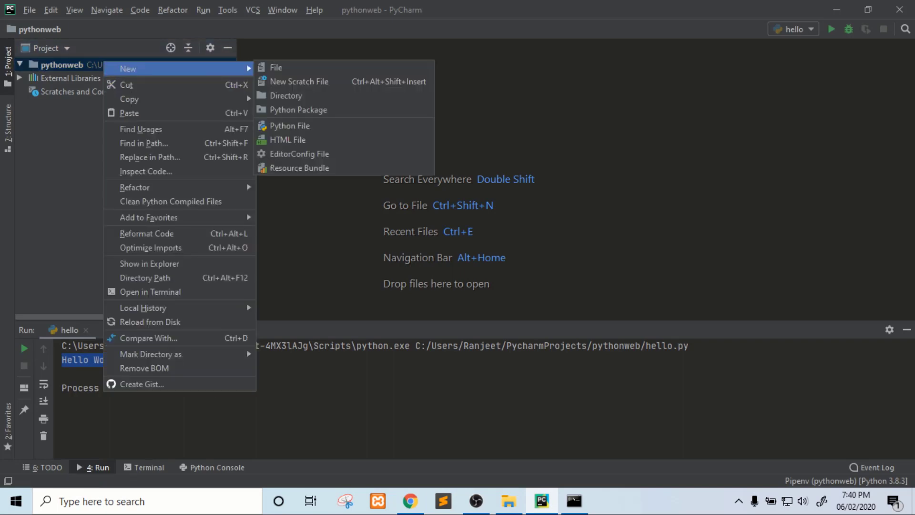
left_click(289, 125)
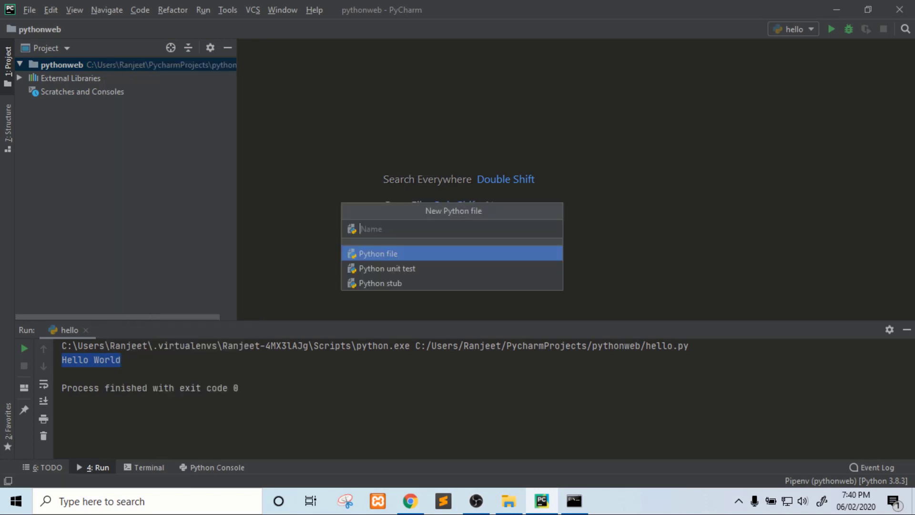
type("hello")
key("Return")
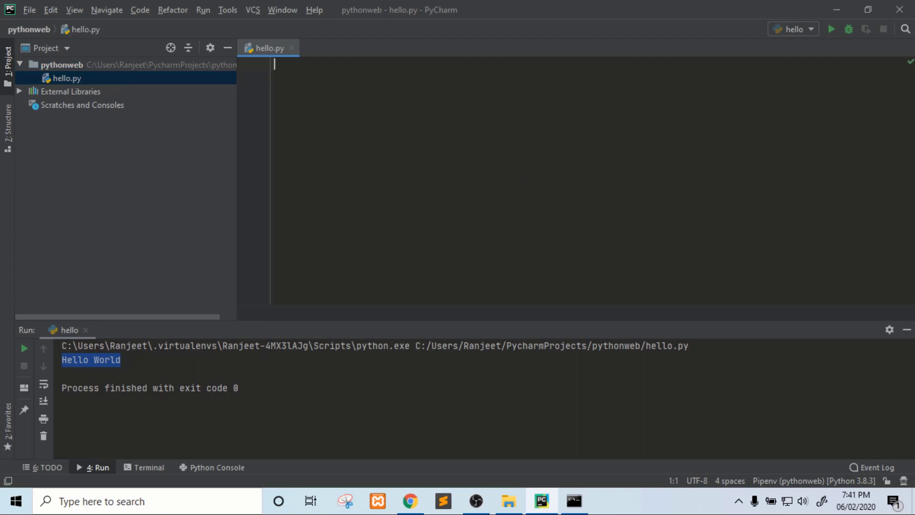
Write print ("Hello World") in hello.py.
type("print")
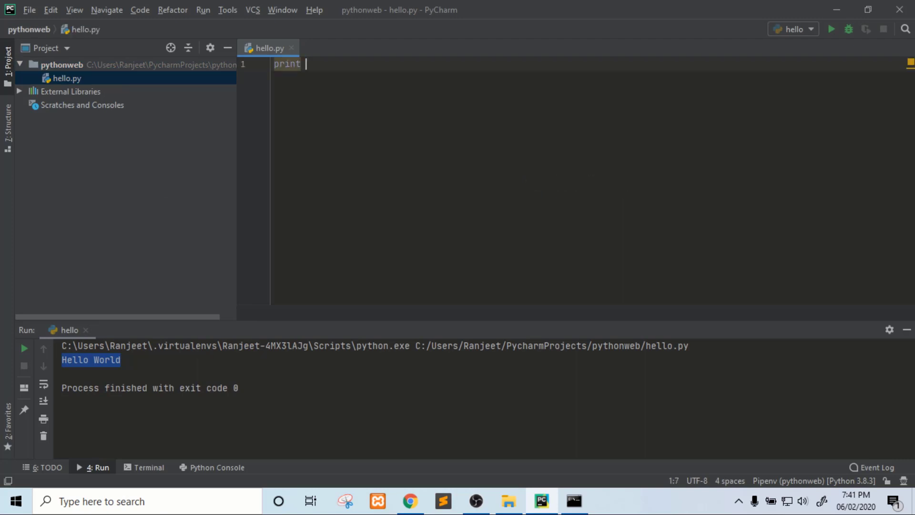
type(" (\"")
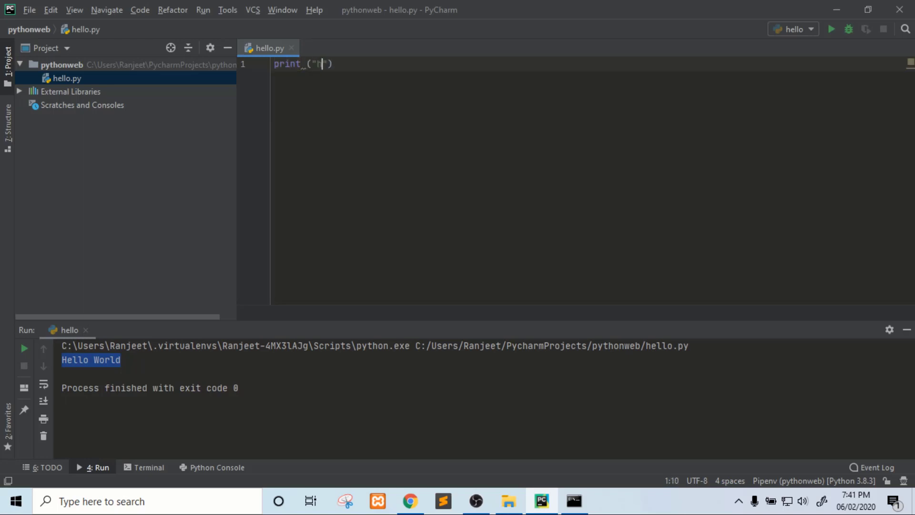
type("Hello World")
Run the hello configuration and select the Hello World output line.
key("alt+u")
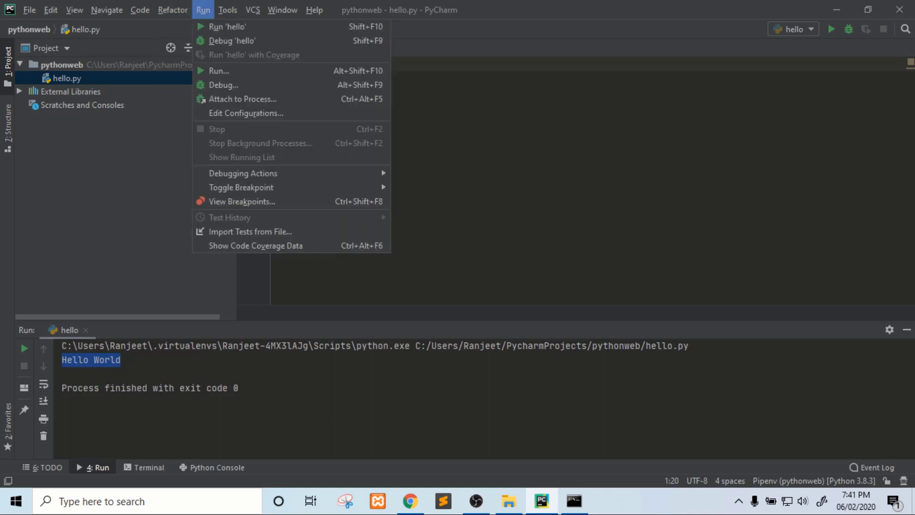
key("Return")
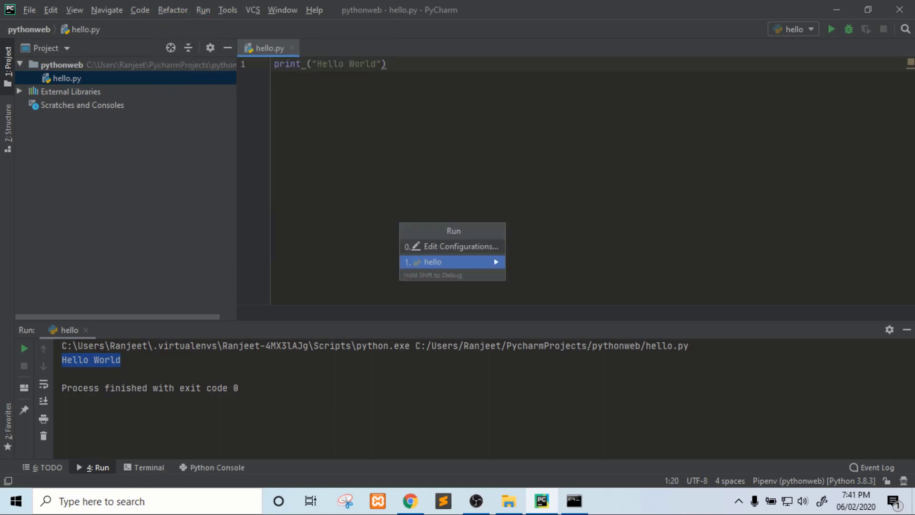
key("Return")
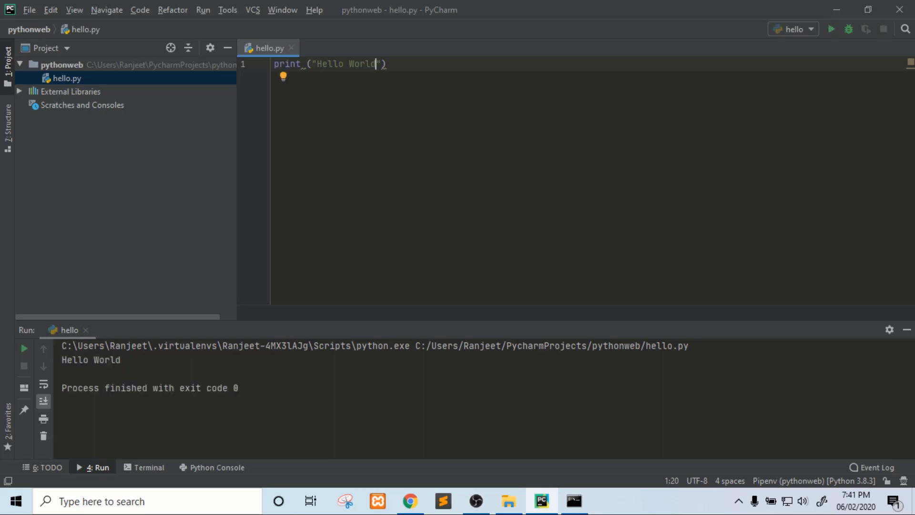
left_click_drag(62, 360, 125, 370)
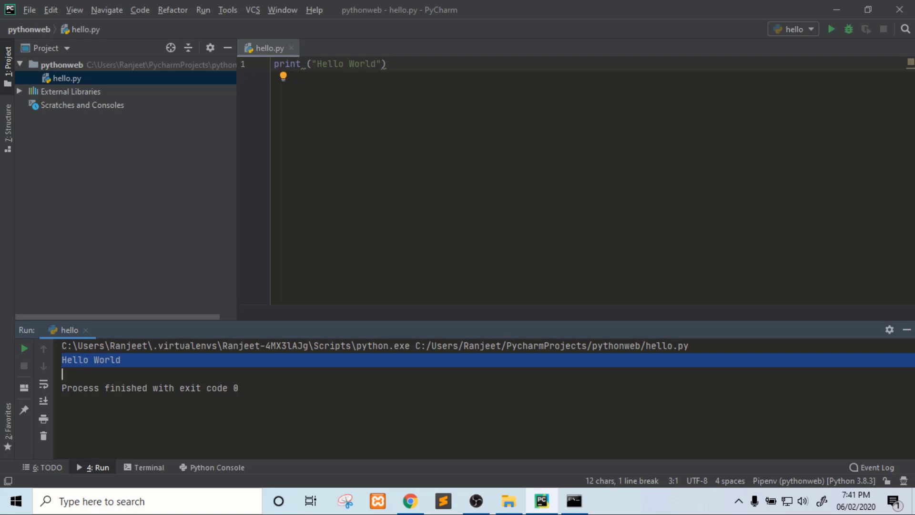
Create a new HTML 5 file named hello in the pythonweb project.
left_click(62, 64)
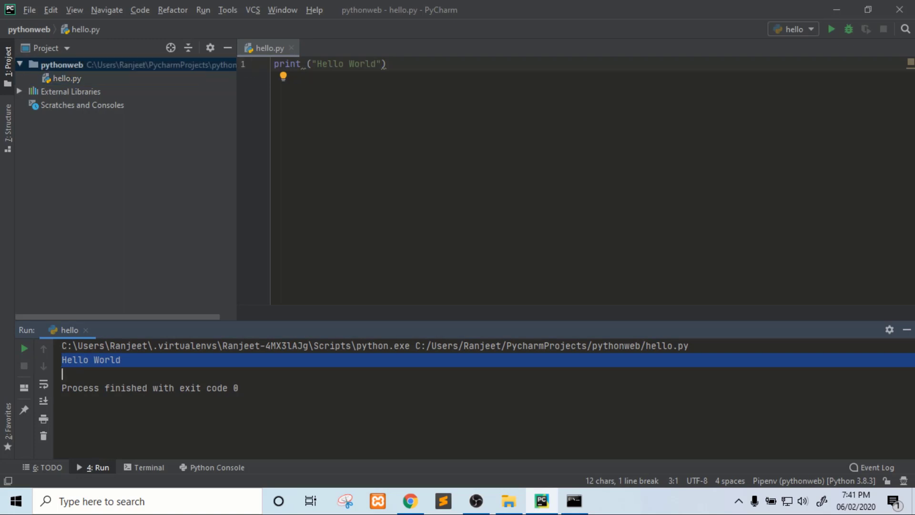
right_click(71, 65)
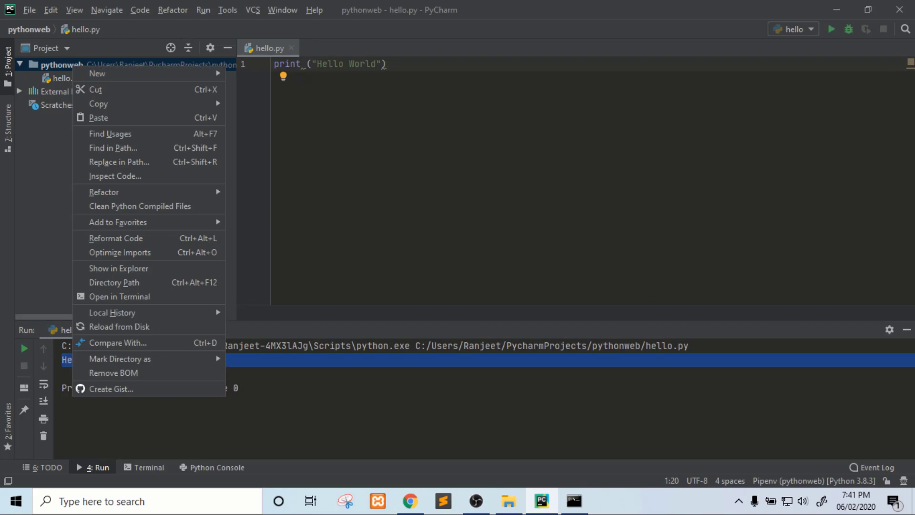
mouse_move(143, 73)
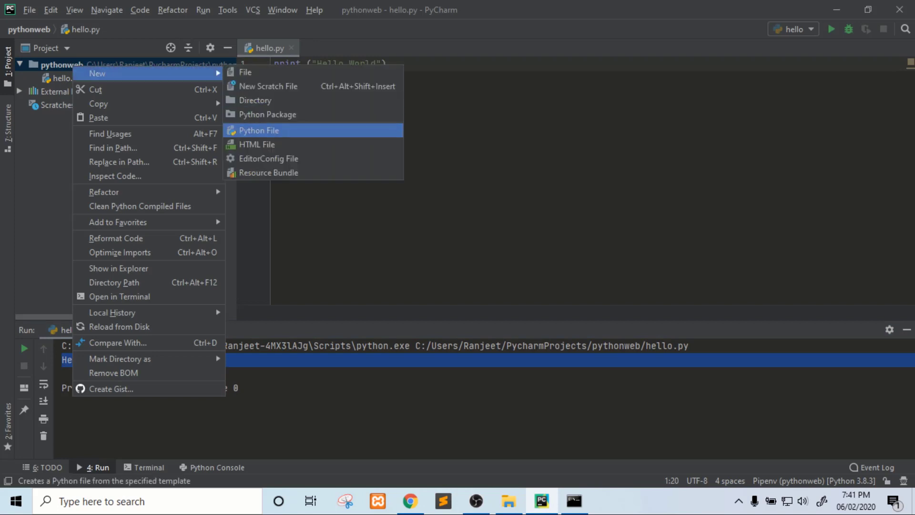
key("Down")
key("Return")
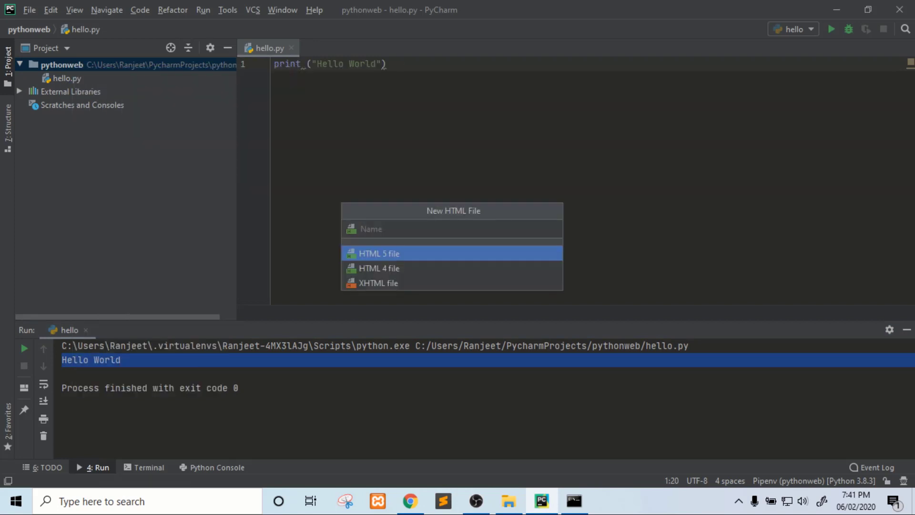
type("hello")
key("Return")
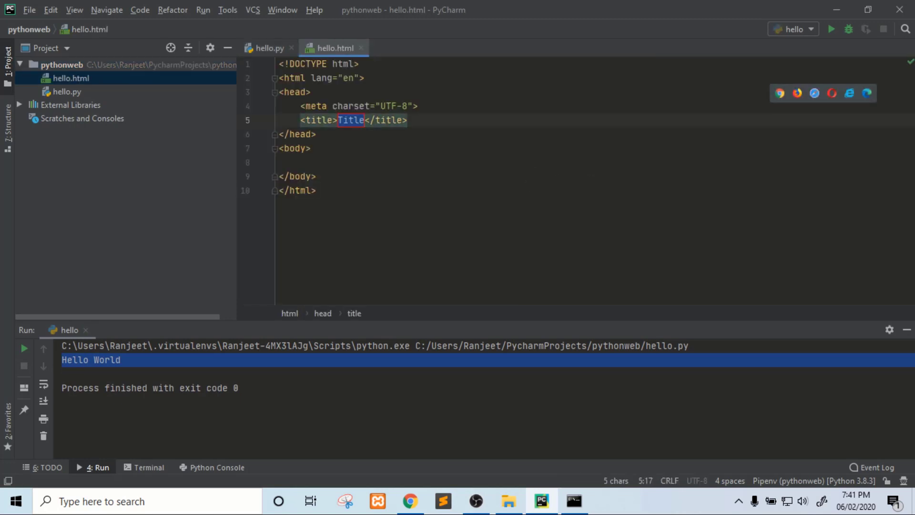
Add an h2 heading reading Hello World inside the body of hello.html.
left_click_drag(280, 64, 281, 162)
left_click_drag(316, 191, 282, 64)
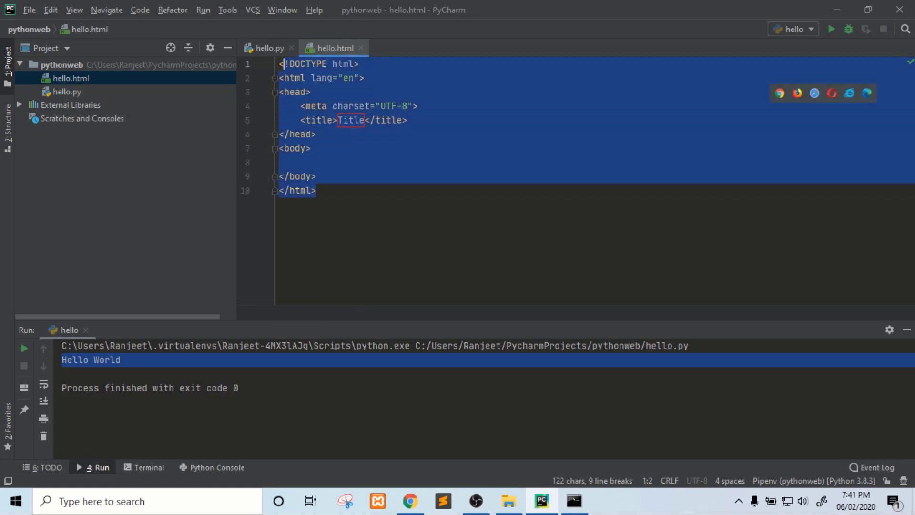
left_click(279, 162)
type("h")
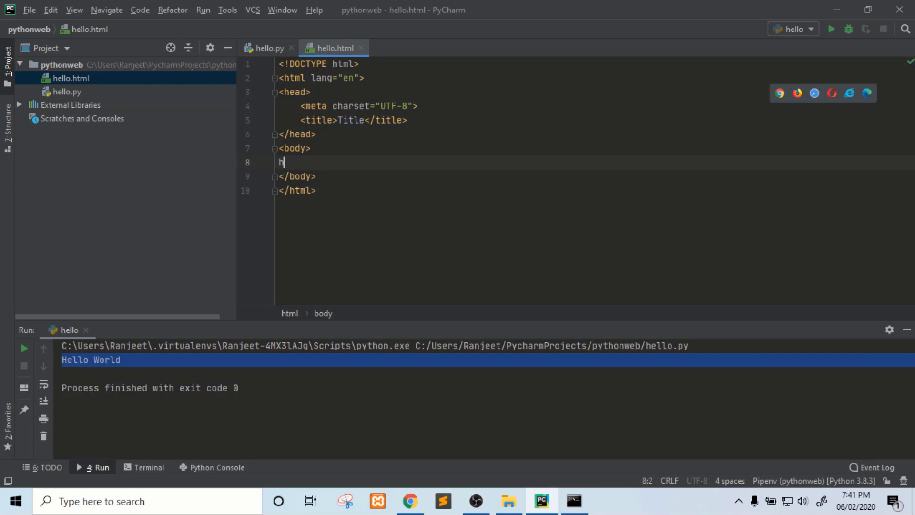
type("2")
key("Tab")
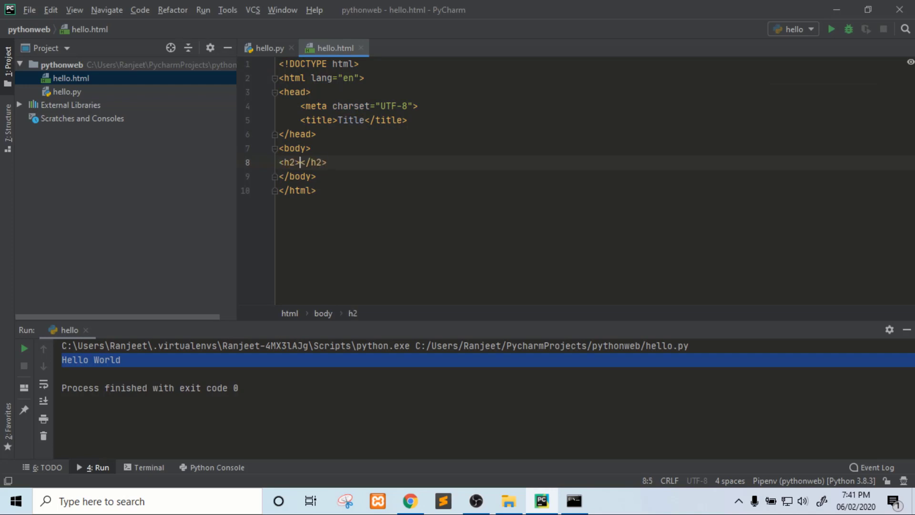
type("Hel")
type("lo Wor")
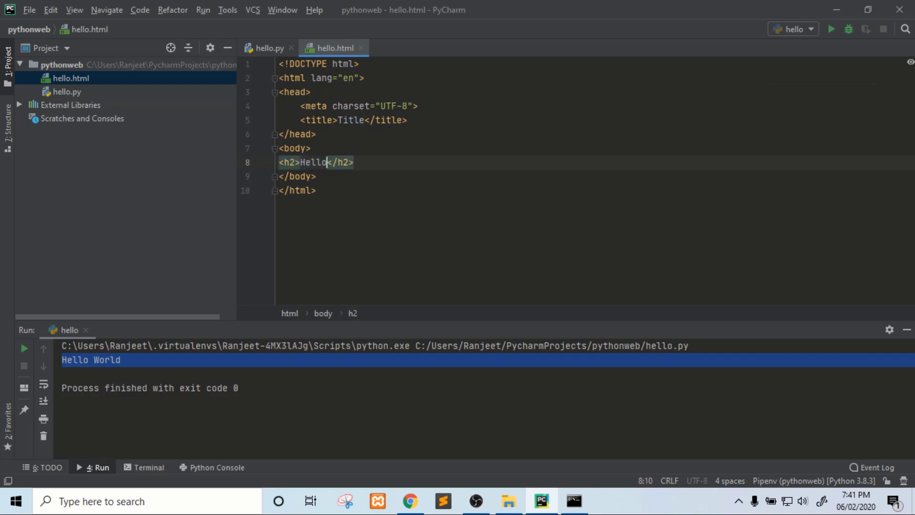
type("ld")
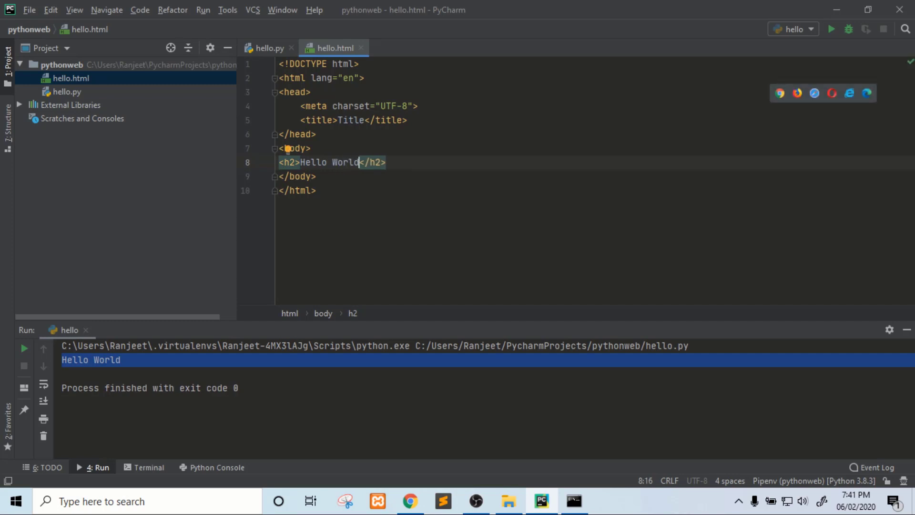
Open hello.html in Chrome from the editor tab, then switch back to PyCharm.
left_click(203, 10)
left_click(386, 162)
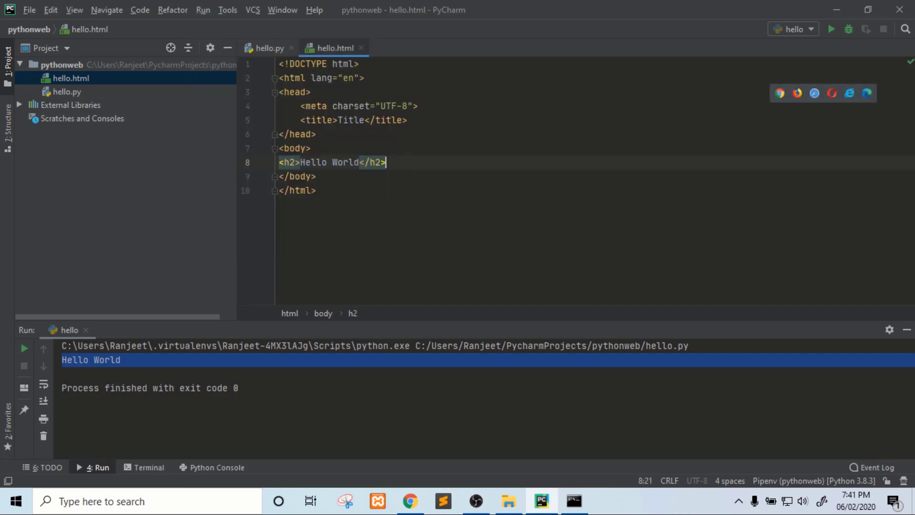
right_click(334, 48)
mouse_move(400, 345)
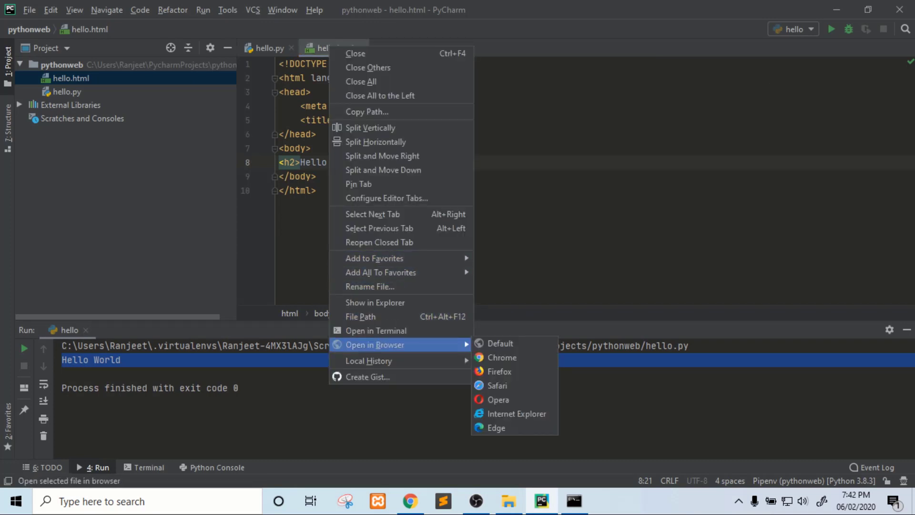
left_click(502, 357)
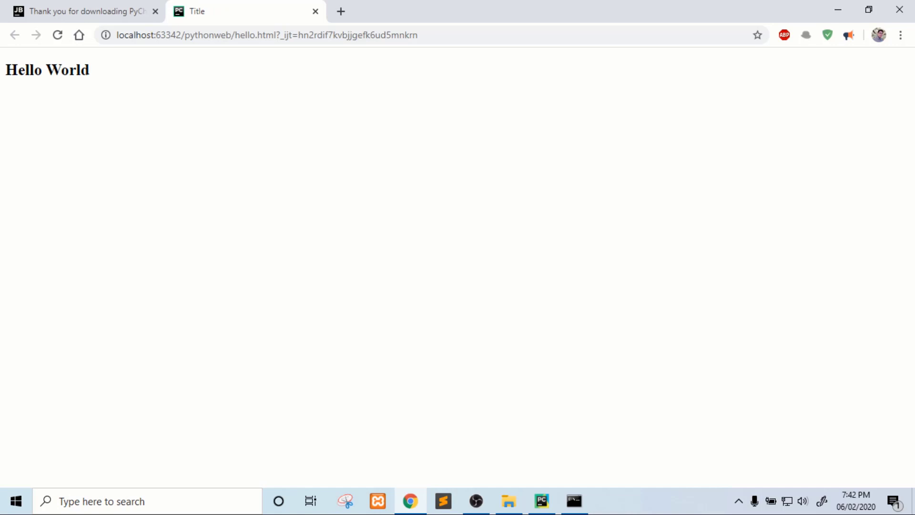
left_click(541, 501)
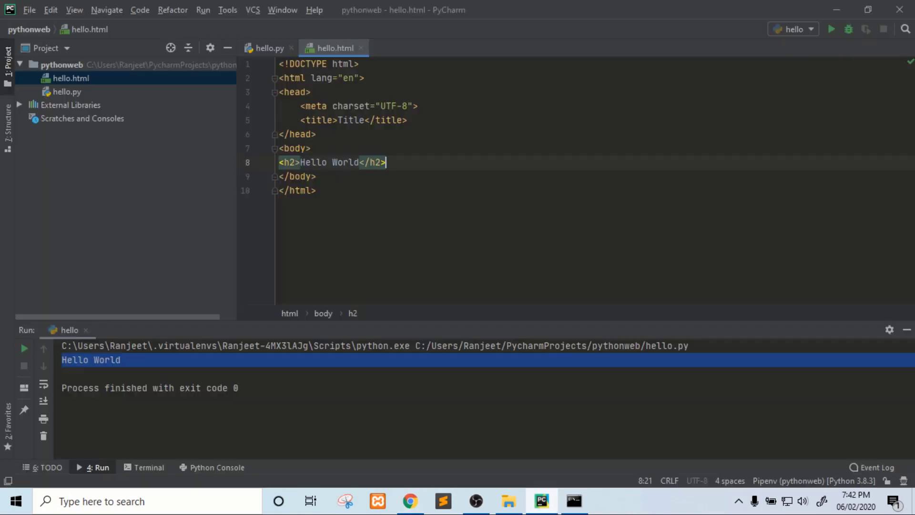